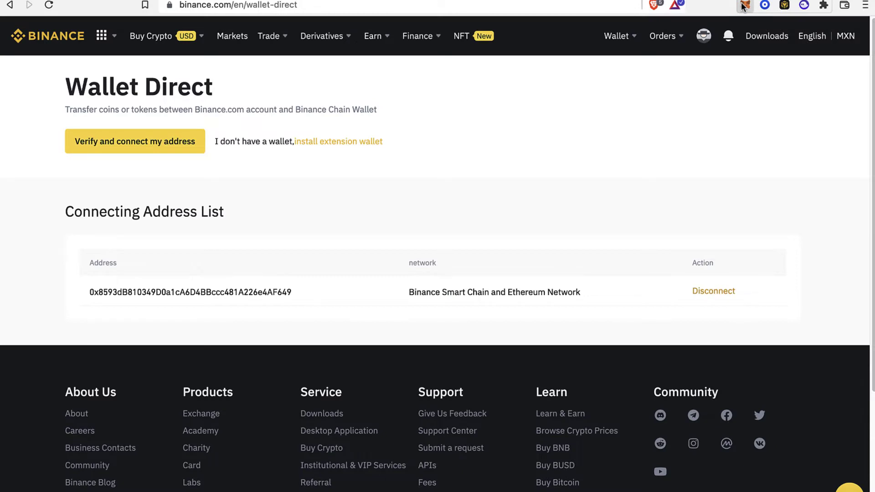
Confirm MetaMask's Account 1 holds 0 BNB on Smart Chain, keeping that network selected.
left_click(745, 6)
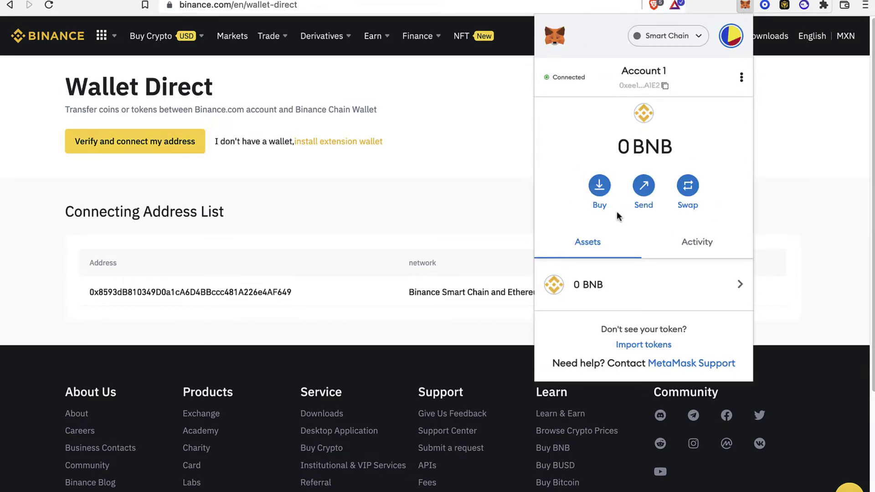
left_click(804, 6)
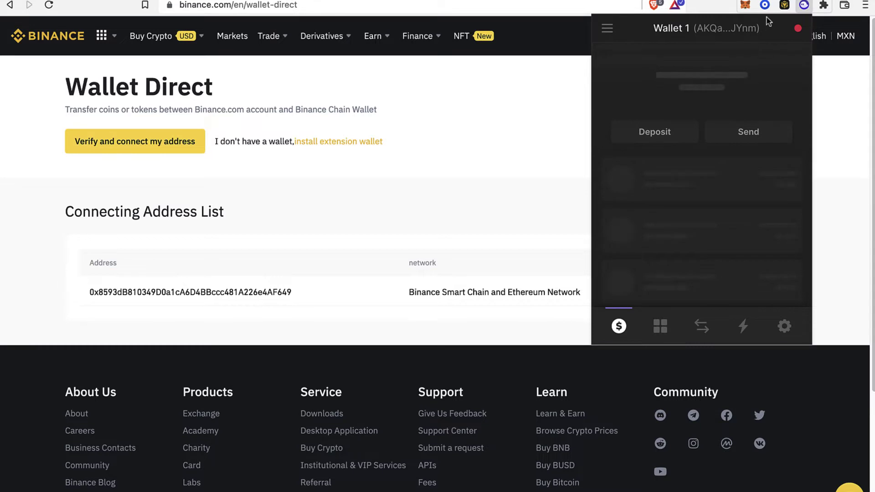
left_click(746, 5)
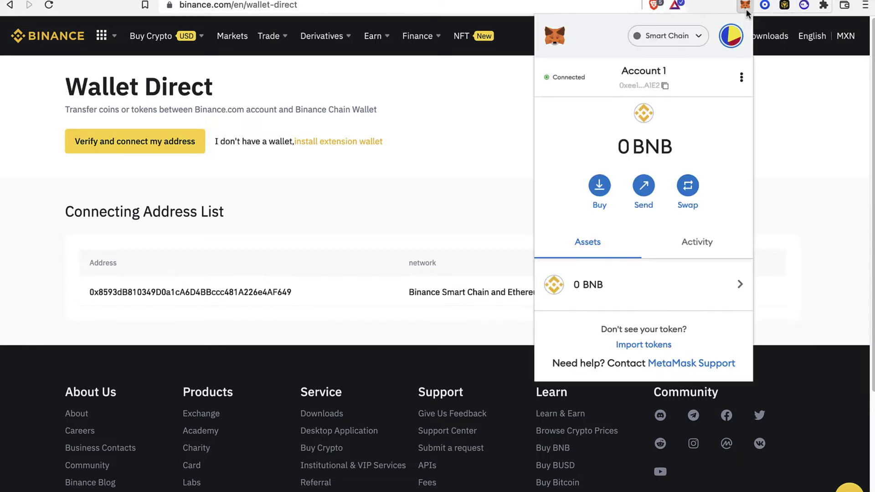
left_click(666, 37)
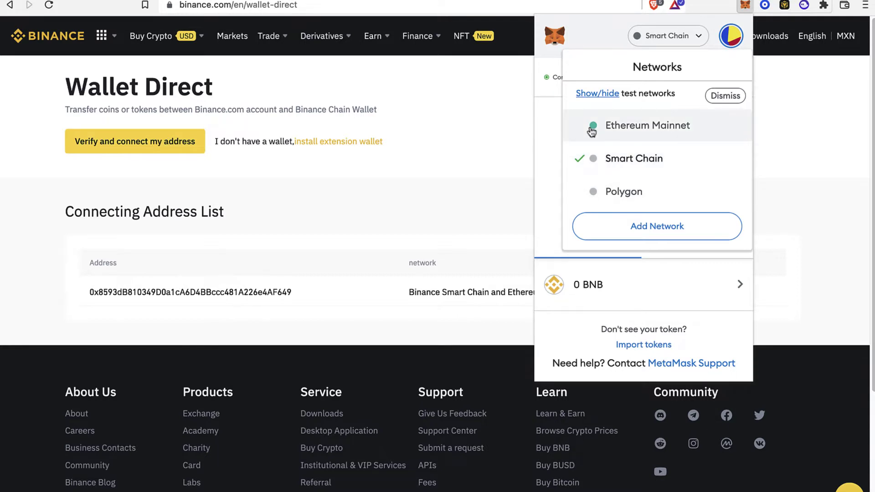
left_click(550, 152)
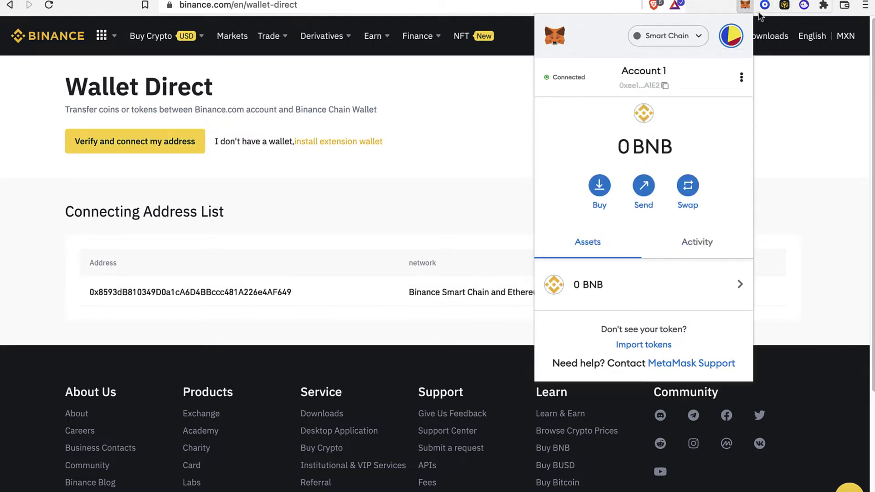
left_click(804, 6)
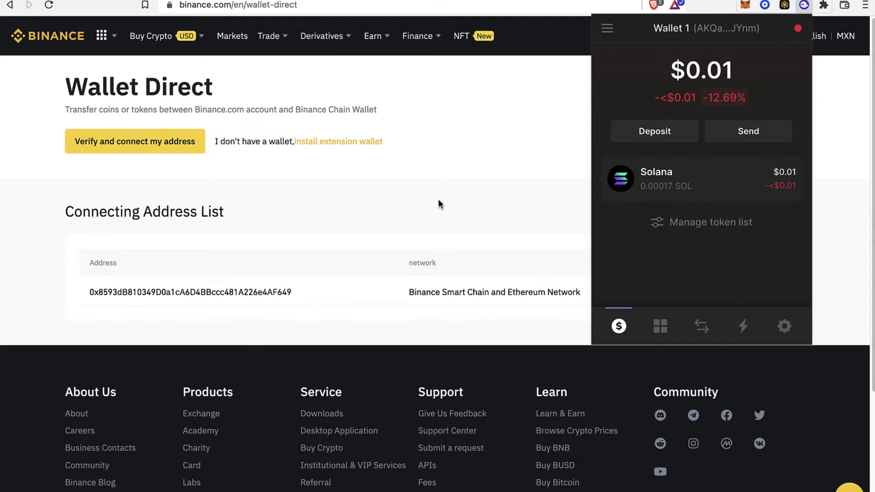
left_click(746, 6)
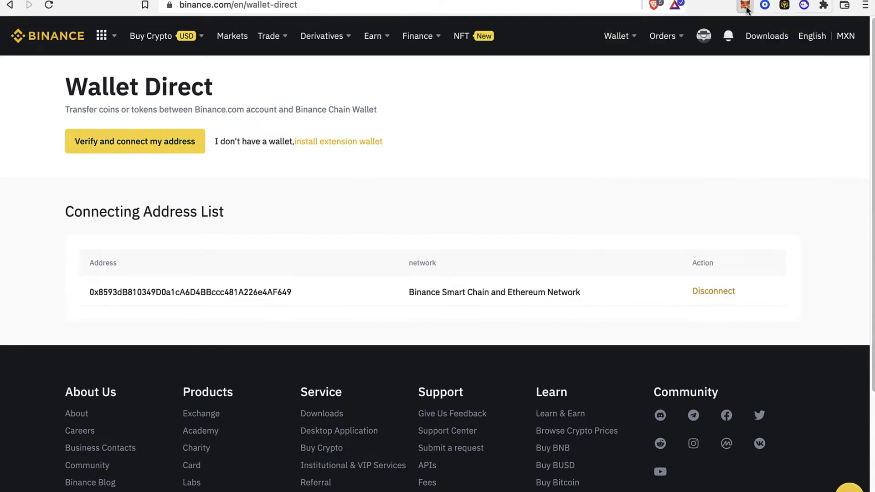
left_click(745, 5)
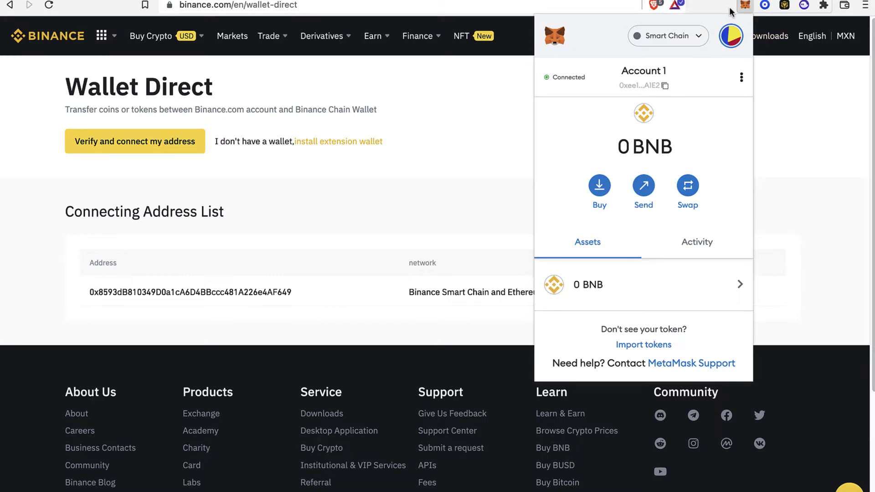
left_click(805, 6)
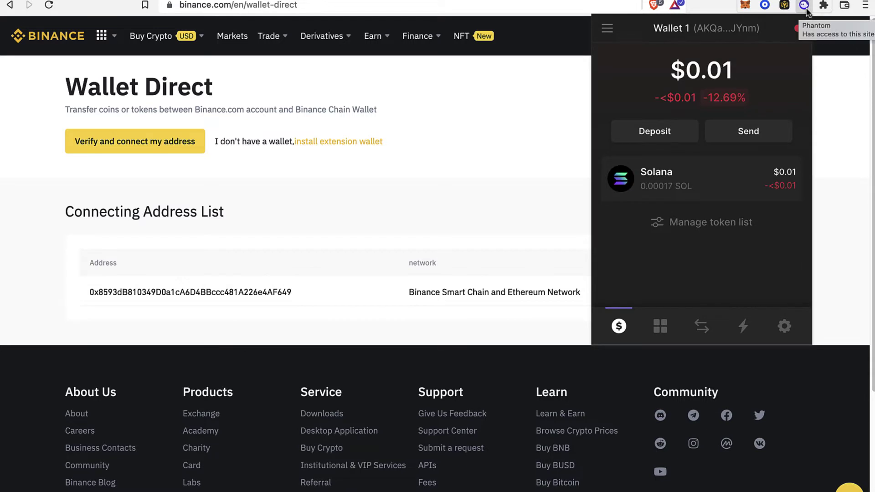
left_click(745, 5)
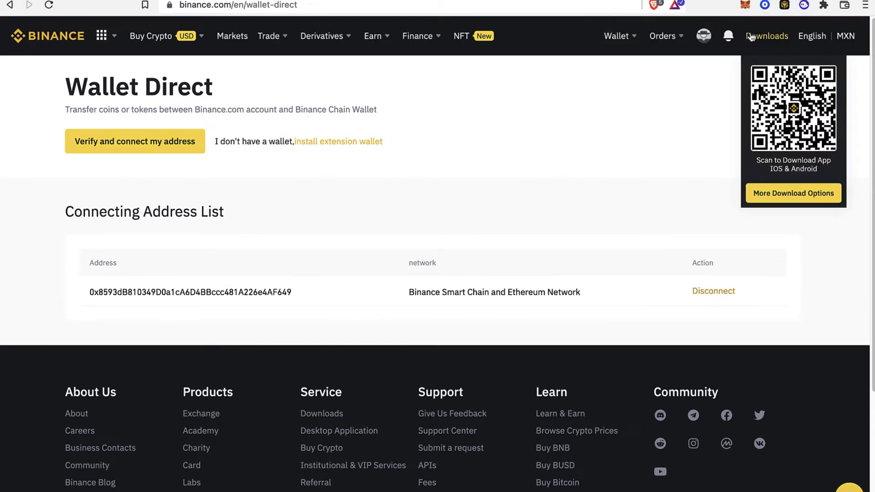
mouse_move(743, 34)
left_click(745, 6)
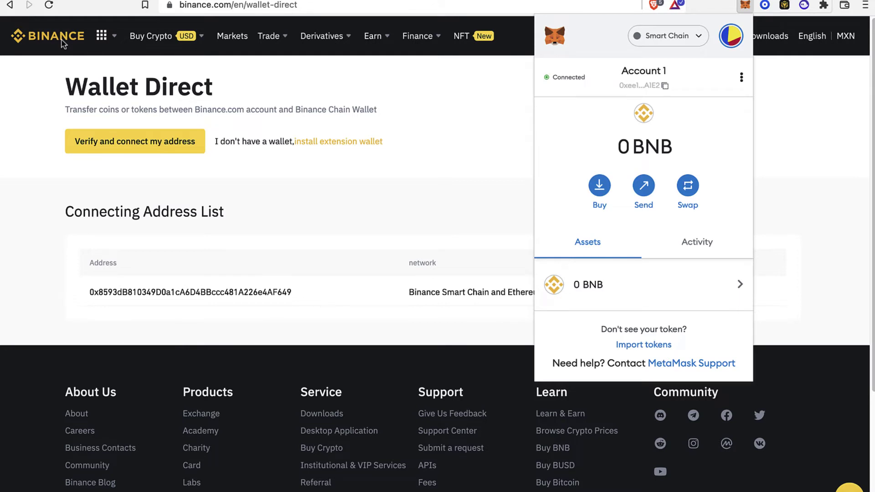
left_click(482, 149)
Look over the BNB holdings and history details in the Spot wallet balances.
mouse_move(617, 36)
left_click(657, 109)
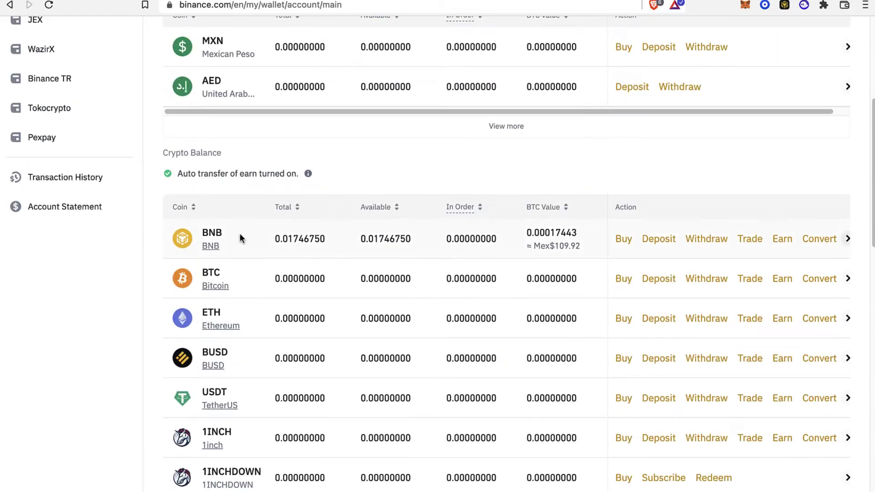
left_click_drag(223, 233, 199, 235)
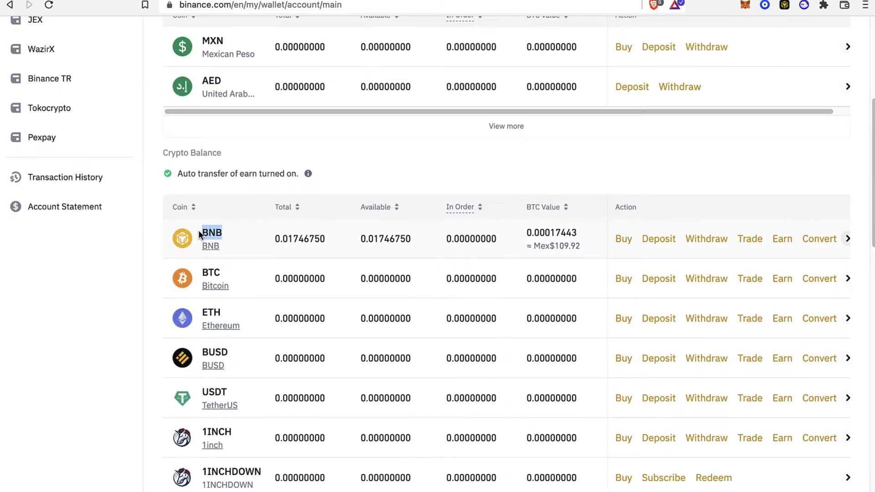
left_click(200, 234)
left_click(613, 181)
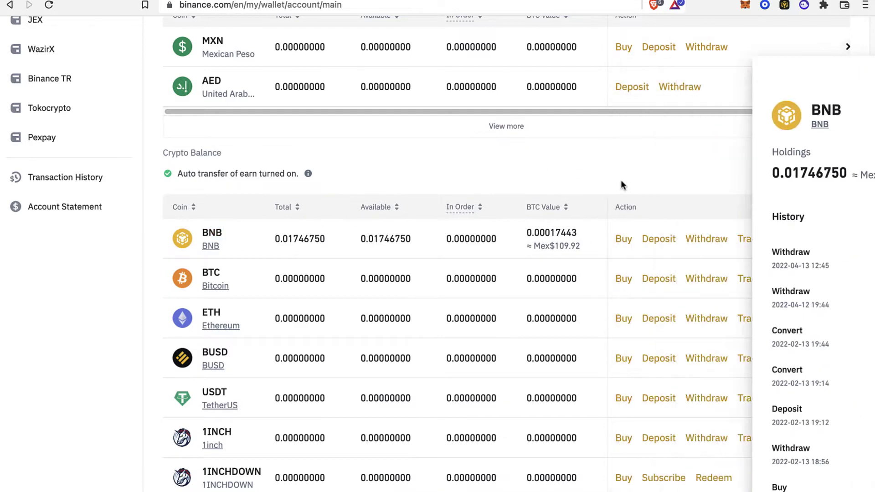
Copy the BNB deposit address for the BSC (BNB Smart Chain BEP20) network.
left_click(658, 239)
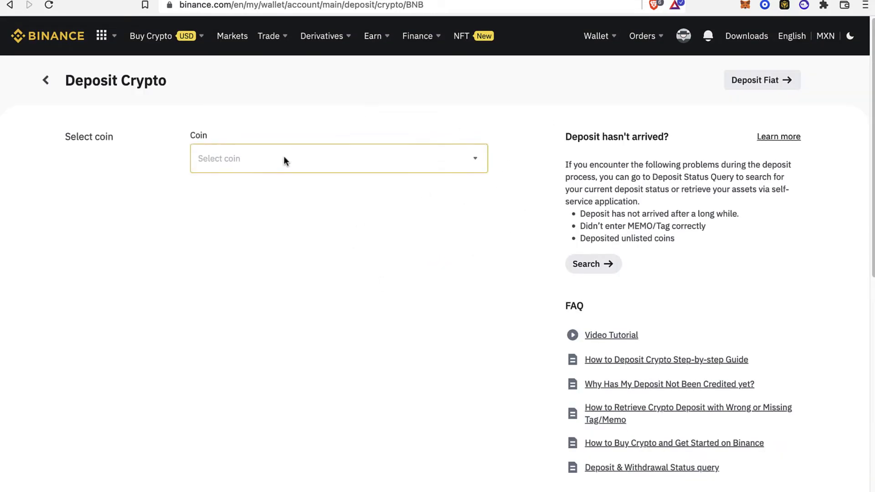
left_click(355, 155)
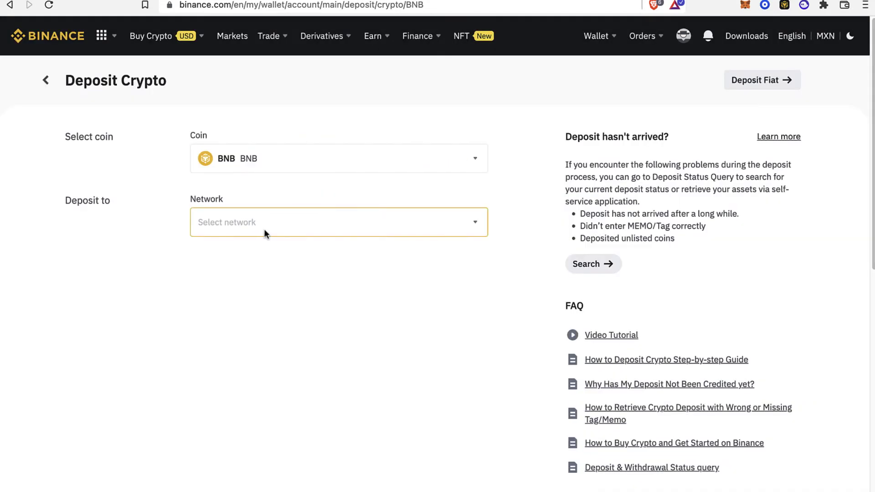
left_click(264, 229)
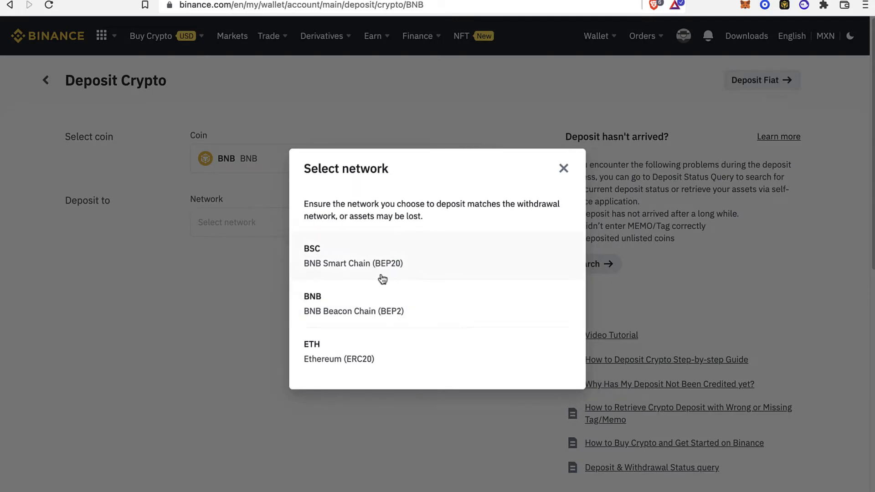
left_click(367, 273)
left_click(277, 230)
left_click(564, 169)
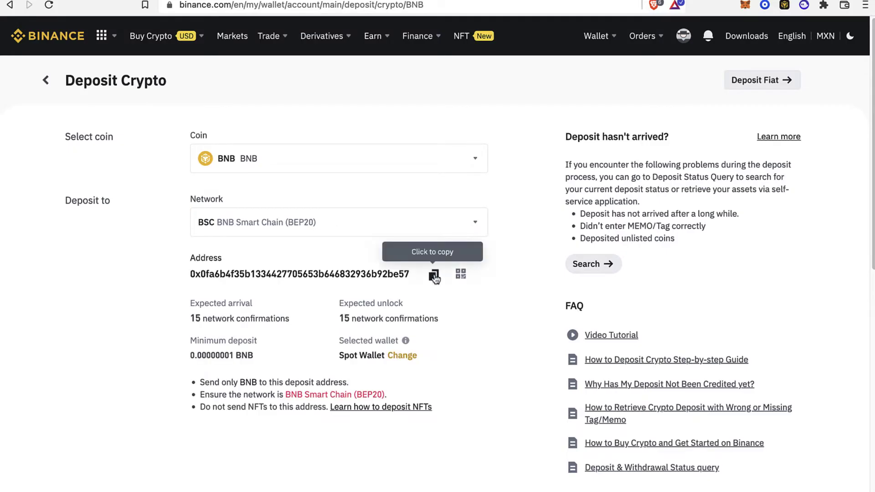
left_click(435, 277)
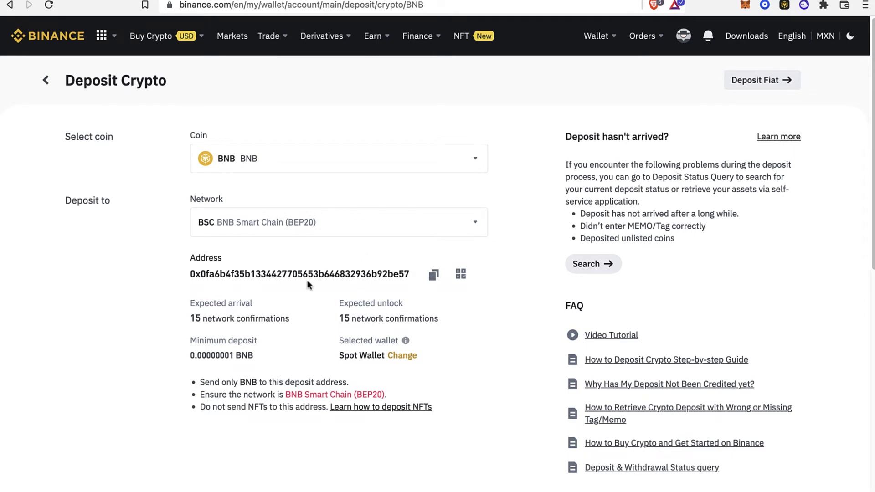
left_click_drag(195, 274, 403, 299)
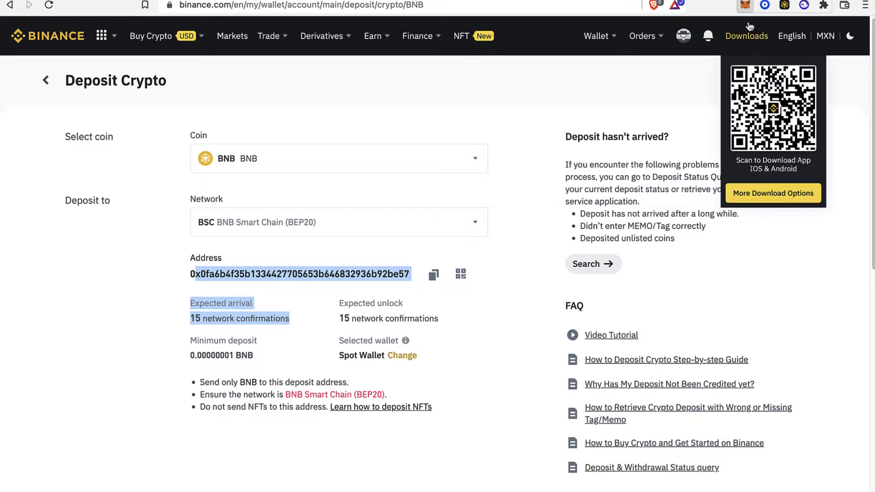
Start a MetaMask send with the Binance deposit address pasted as recipient.
left_click(745, 5)
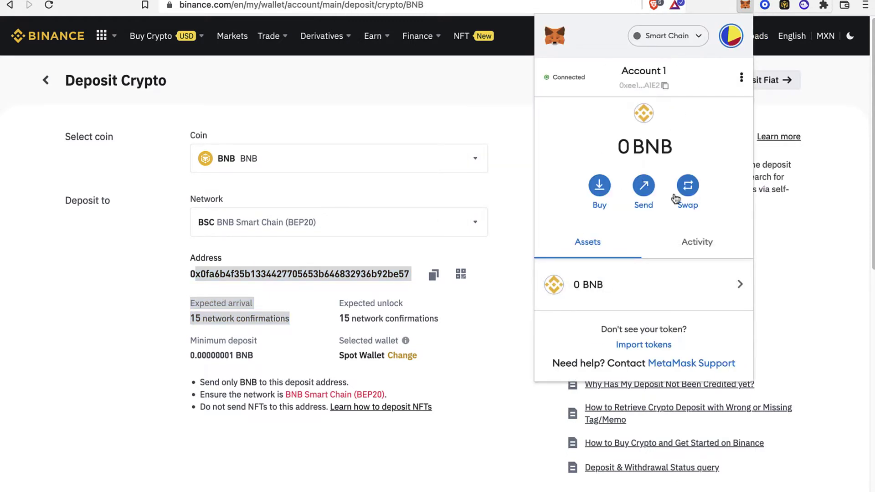
left_click(652, 196)
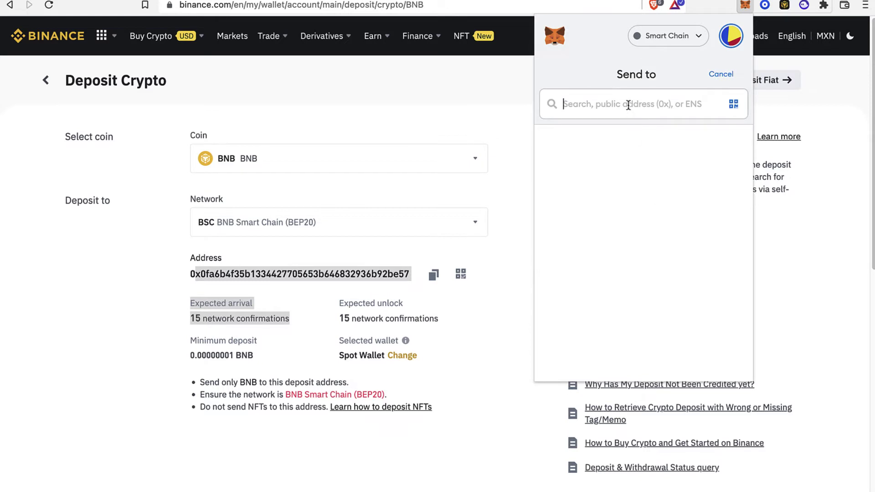
key("super+v")
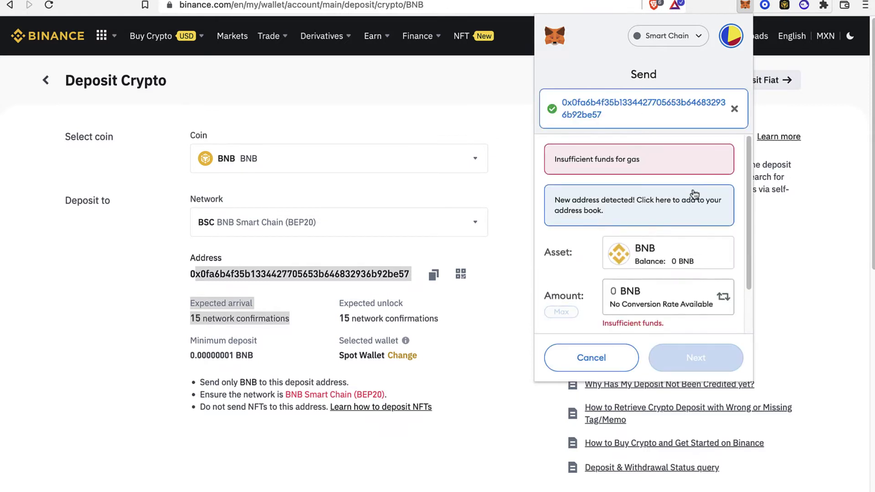
scroll(631, 249, "down", 2)
Enter 23 BNB as the amount and review the gas price's insufficient-funds warning.
left_click(635, 261)
key("BackSpace")
type("23")
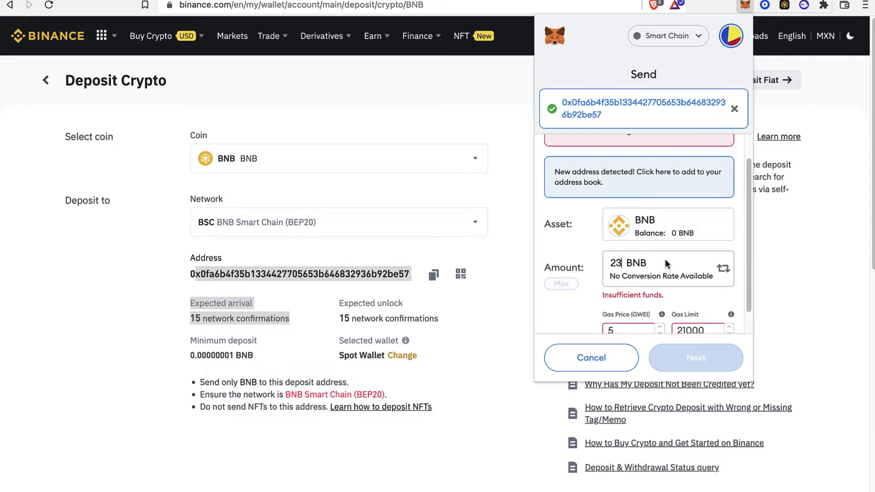
scroll(666, 264, "down", 2)
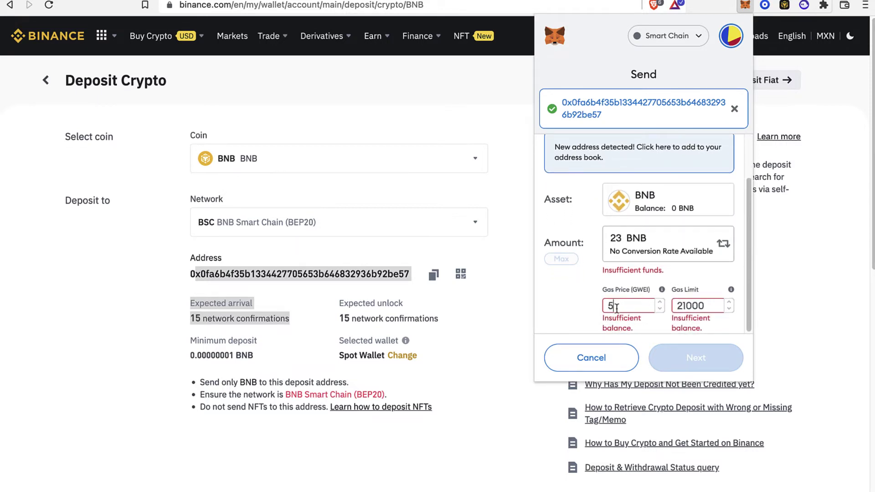
double_click(611, 306)
left_click_drag(643, 331, 596, 330)
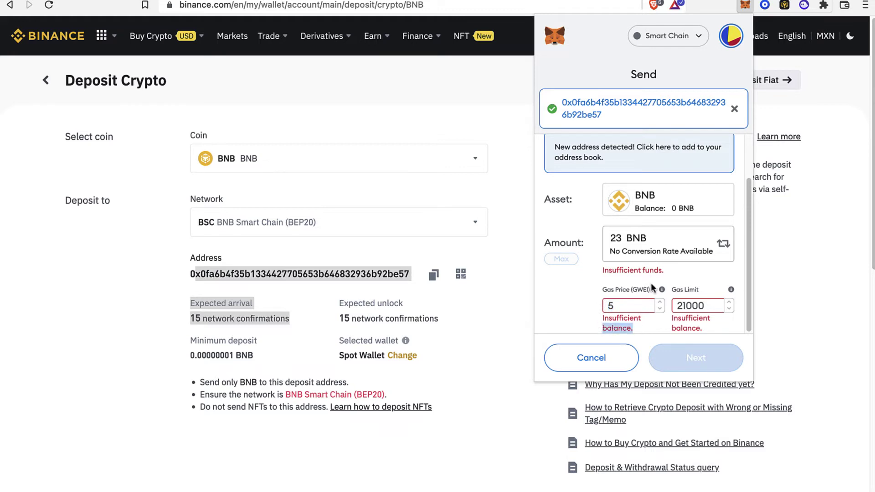
left_click(710, 301)
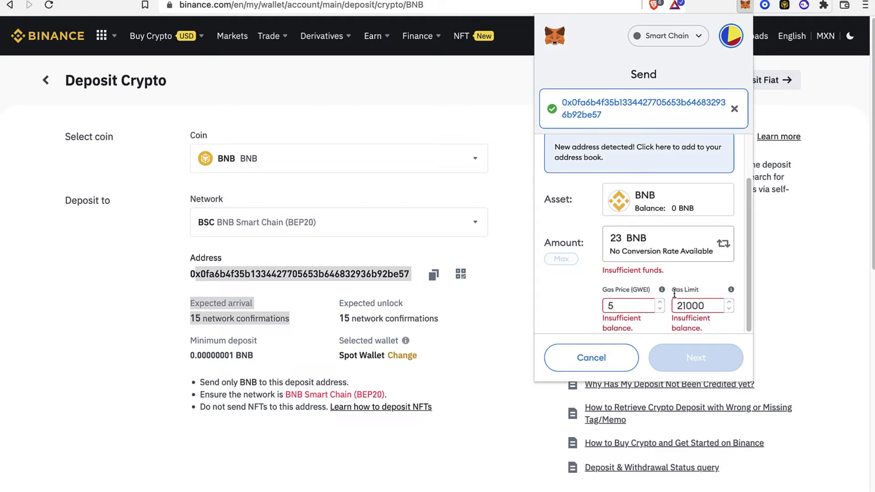
Cancel the MetaMask send, confirm Activity shows no transactions, and close the popup.
left_click(621, 357)
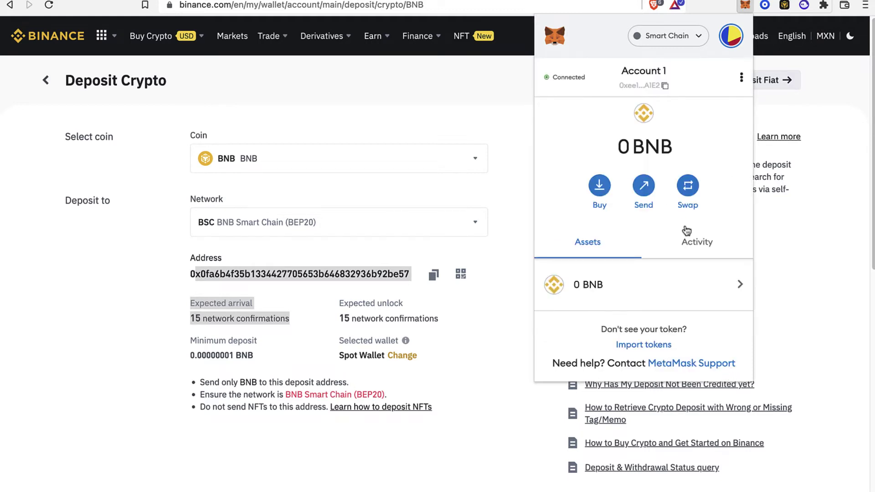
left_click(689, 244)
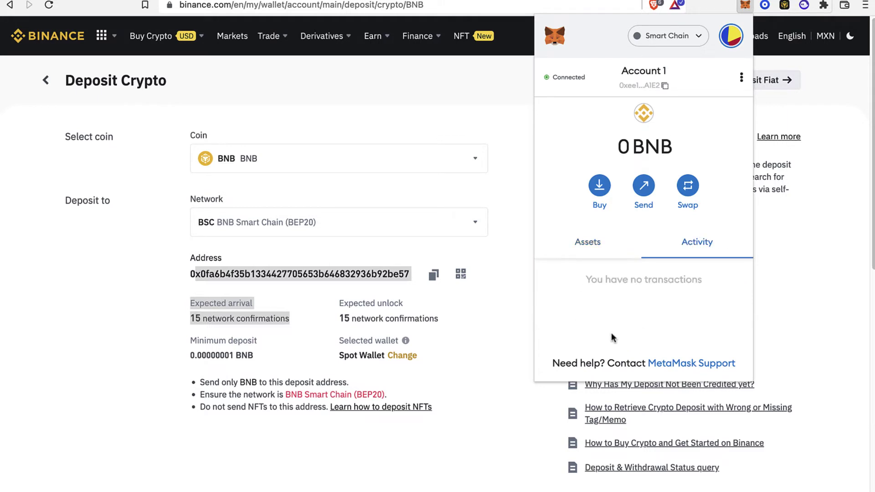
triple_click(683, 279)
left_click(524, 147)
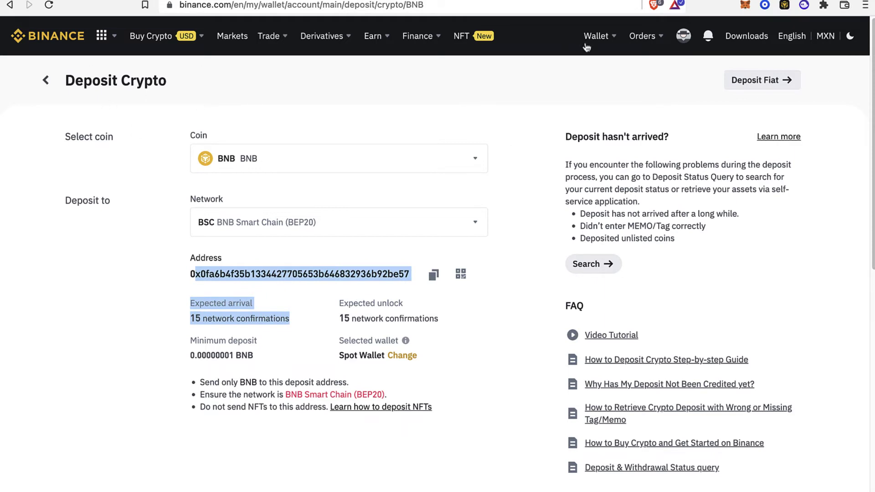
Inspect the BNB row on the Fiat and Spot balances, showing 0.01746750 BNB.
mouse_move(588, 45)
left_click(627, 104)
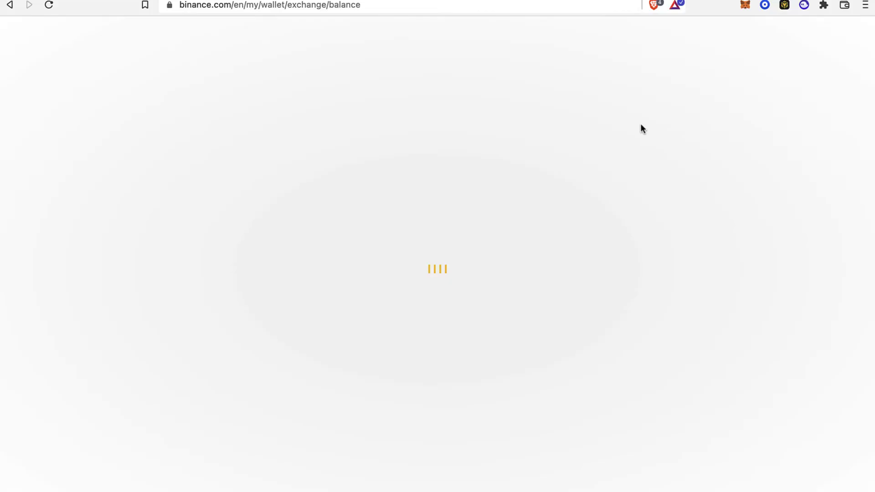
left_click_drag(209, 223, 586, 235)
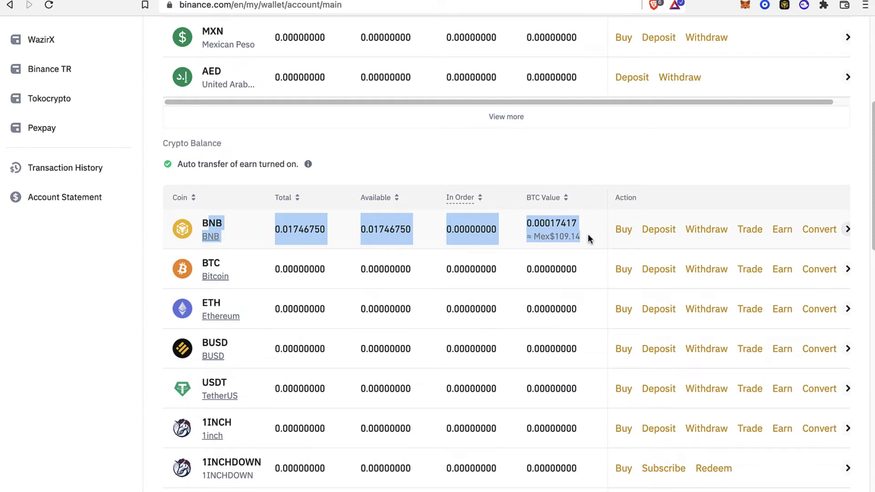
left_click_drag(588, 234, 586, 236)
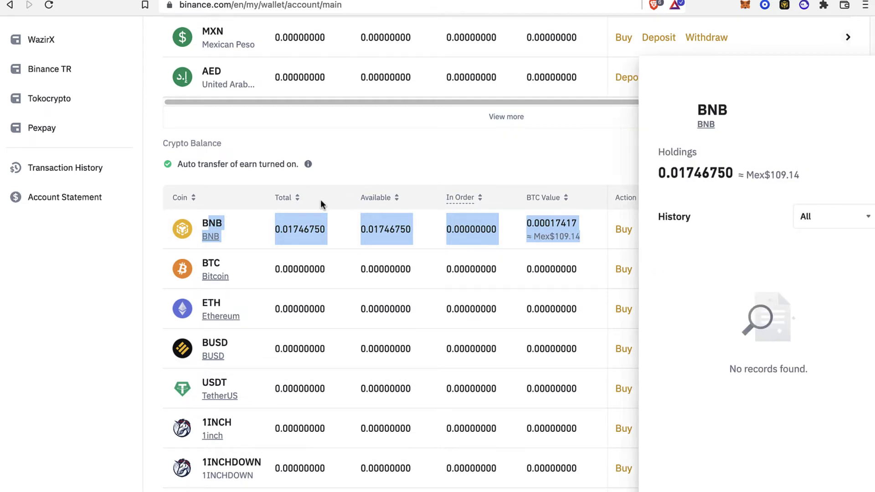
left_click(162, 225)
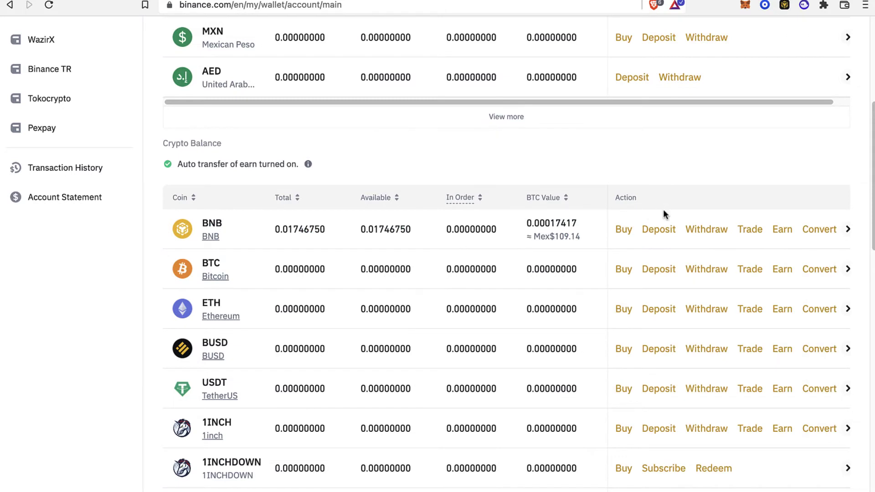
Set up a conversion from BNB to SOL.
left_click(816, 232)
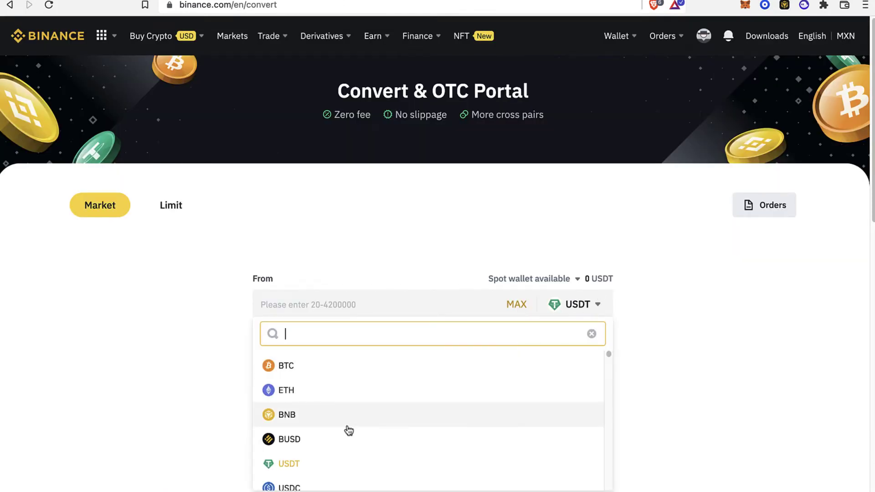
double_click(355, 424)
left_click(356, 424)
left_click(598, 377)
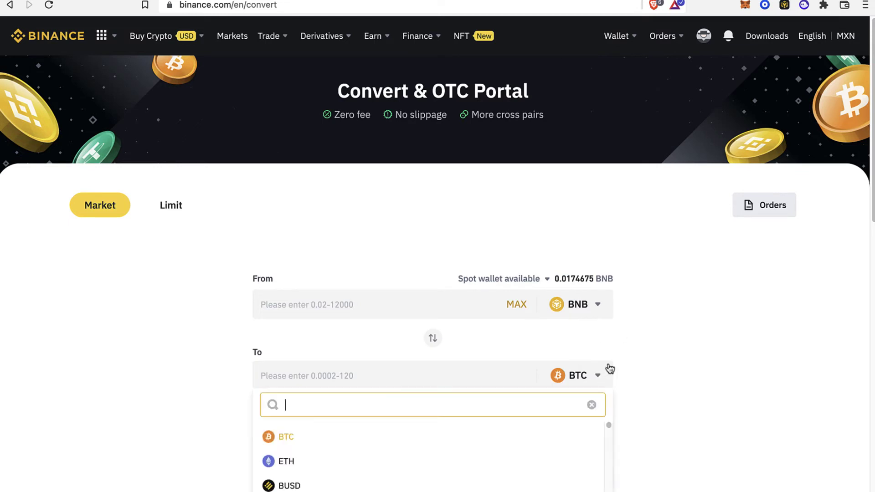
type("so")
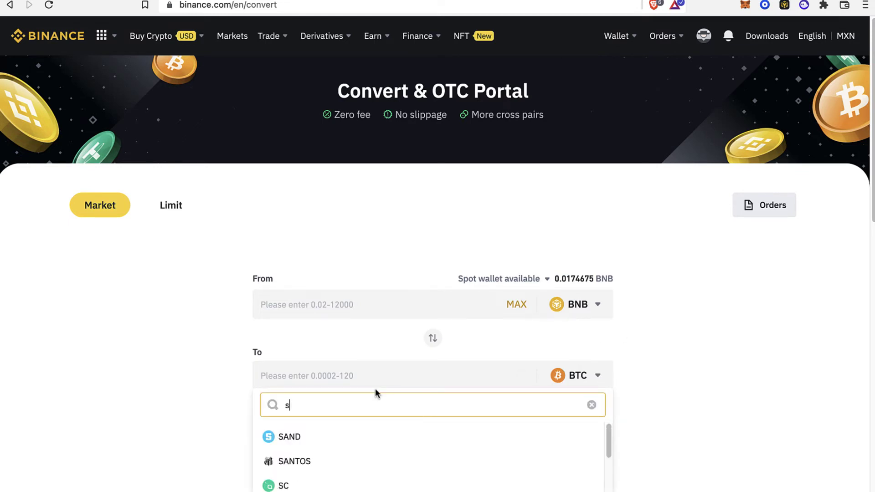
left_click(332, 438)
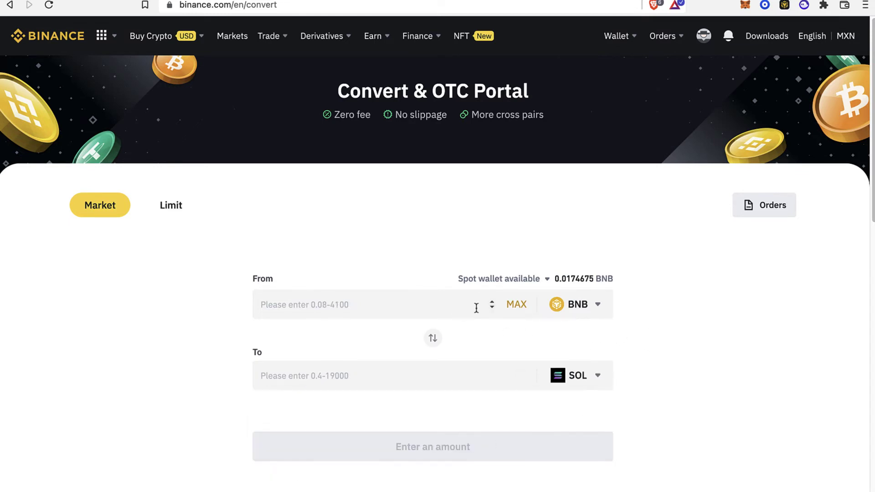
Preview converting the maximum BNB balance, quoted at 0.48148822 SOL but rejected.
left_click(516, 305)
scroll(669, 314, "down", 5)
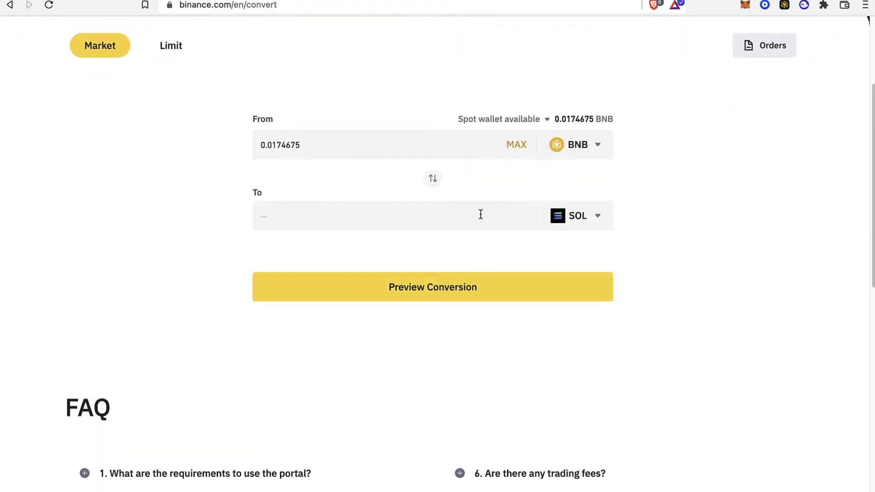
left_click(469, 286)
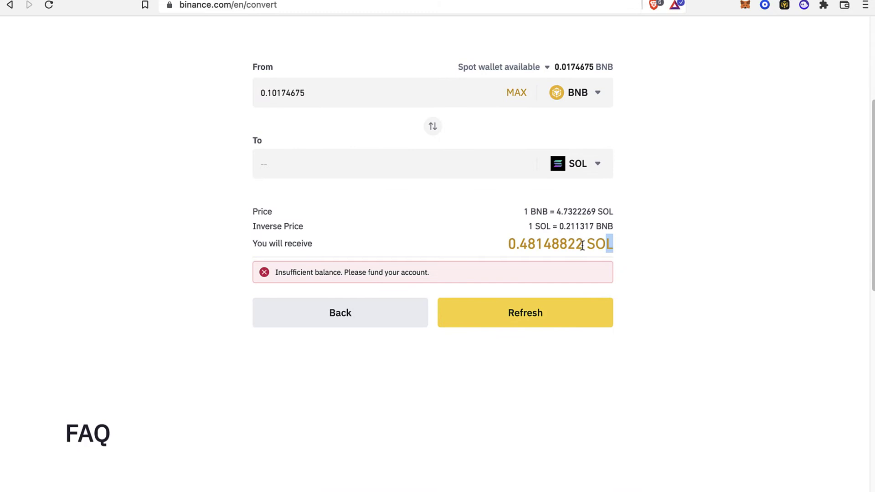
left_click_drag(583, 246, 495, 250)
scroll(656, 246, "up", 5)
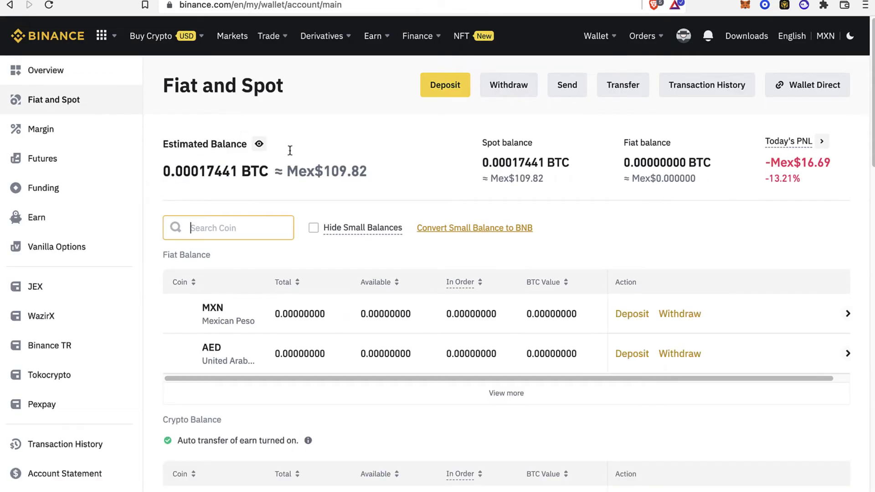
Search the coin list for 'sol' and open SOL's withdrawal form.
type("sol")
scroll(374, 152, "down", 3)
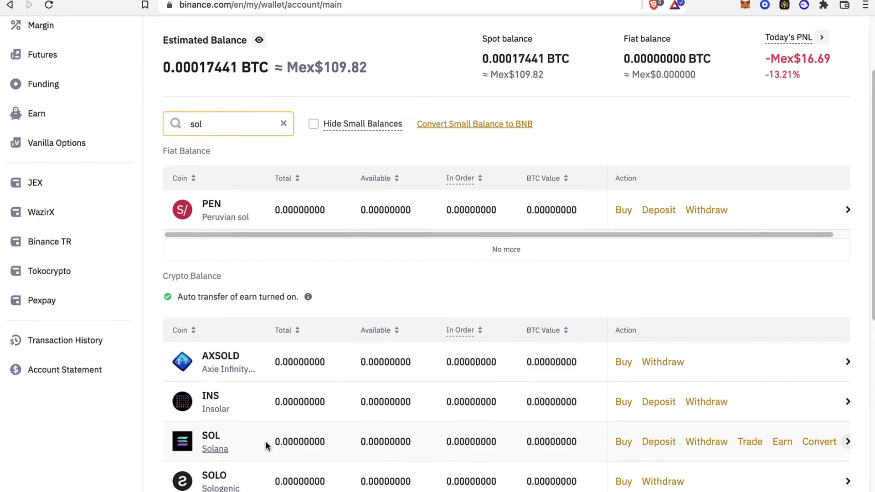
scroll(267, 441, "down", 2)
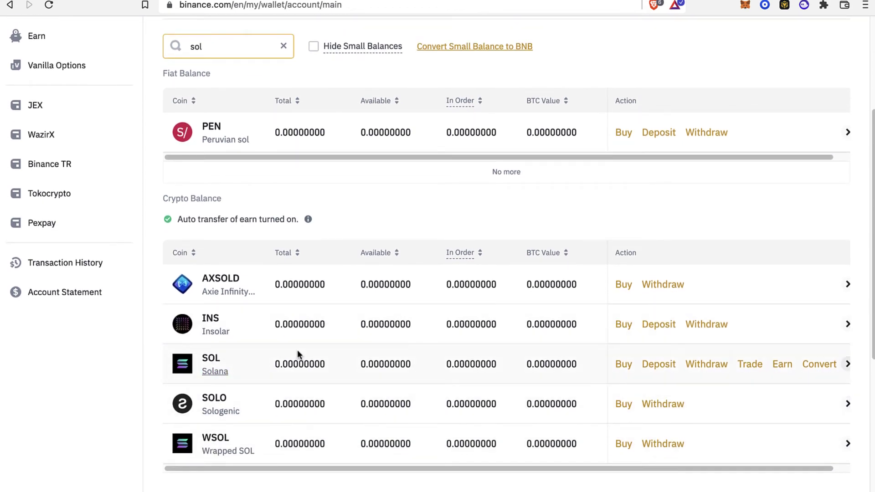
left_click(708, 370)
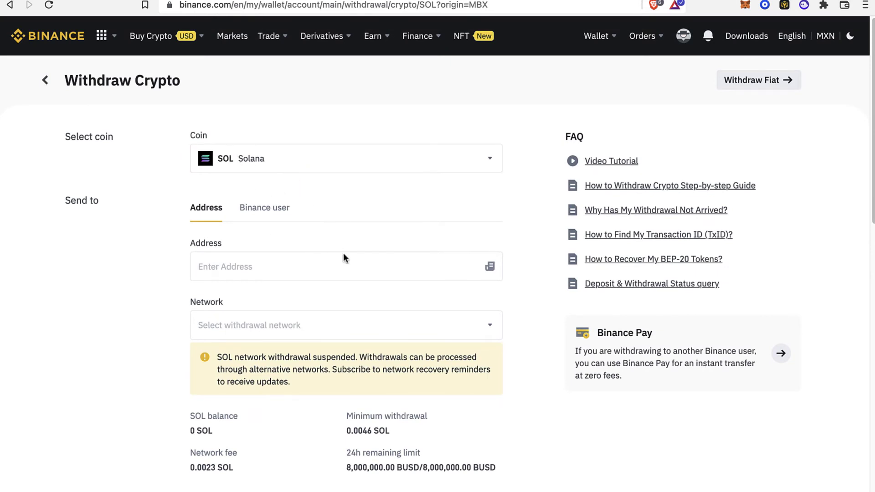
Paste the Phantom wallet's Solana address into the SOL withdrawal address field.
left_click(804, 5)
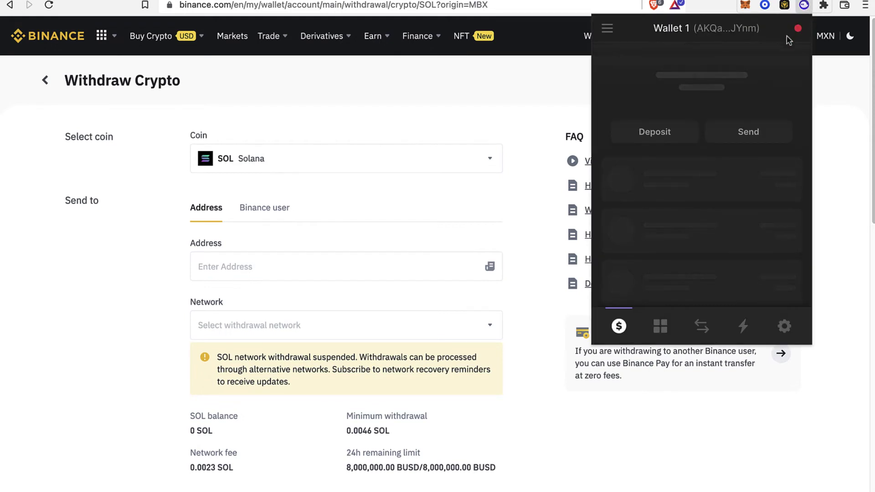
left_click(743, 38)
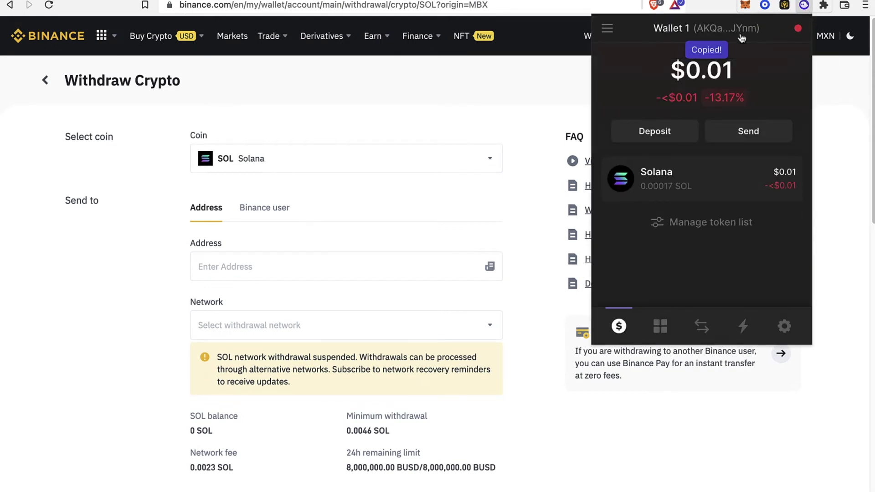
left_click(692, 186)
left_click(342, 257)
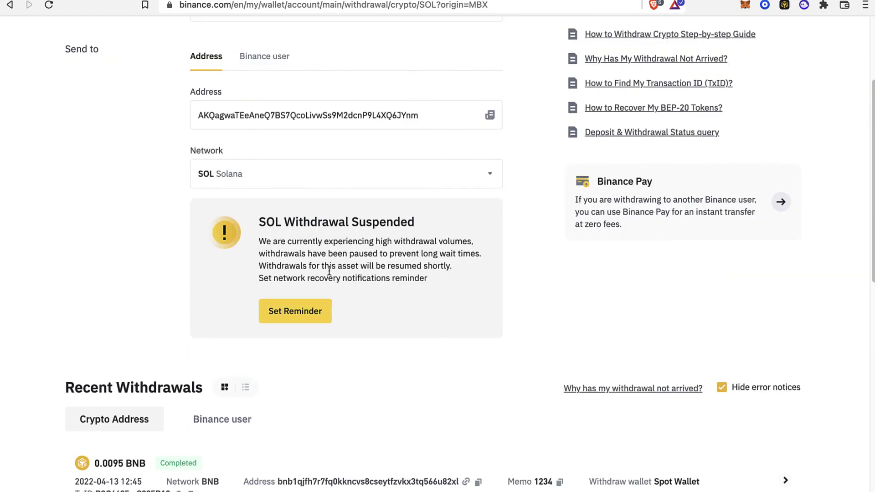
type("AKQagwaTEeAneQ7BS7QcoLivwSs9M2dcnP9L4XQ6JYnm")
scroll(346, 261, "down", 3)
scroll(312, 232, "down", 3)
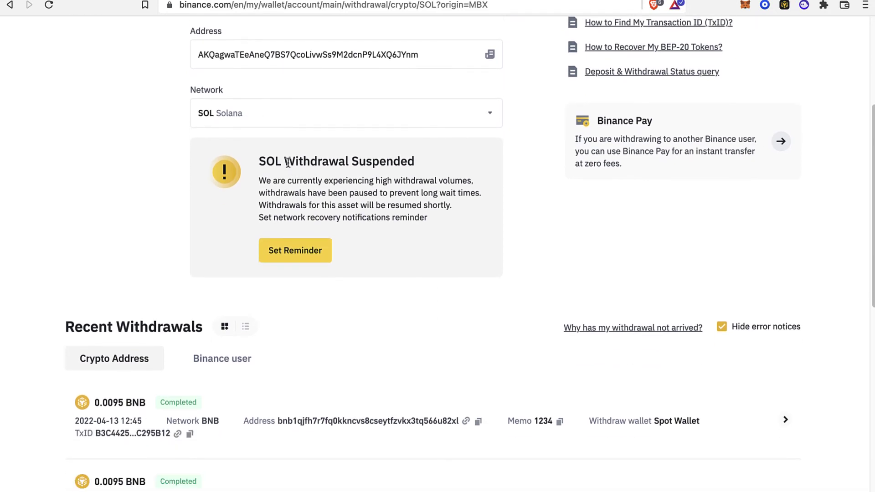
left_click_drag(285, 161, 468, 210)
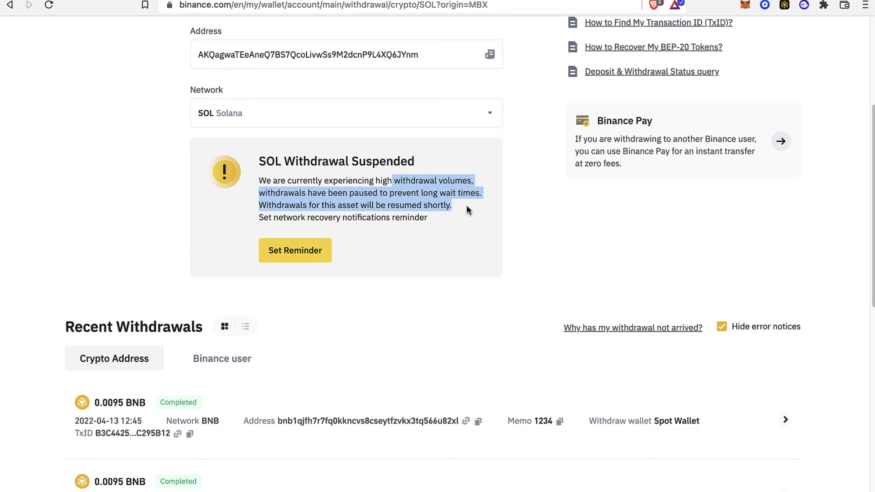
Set an SMS reminder for SOL-network withdrawal recovery.
left_click(324, 264)
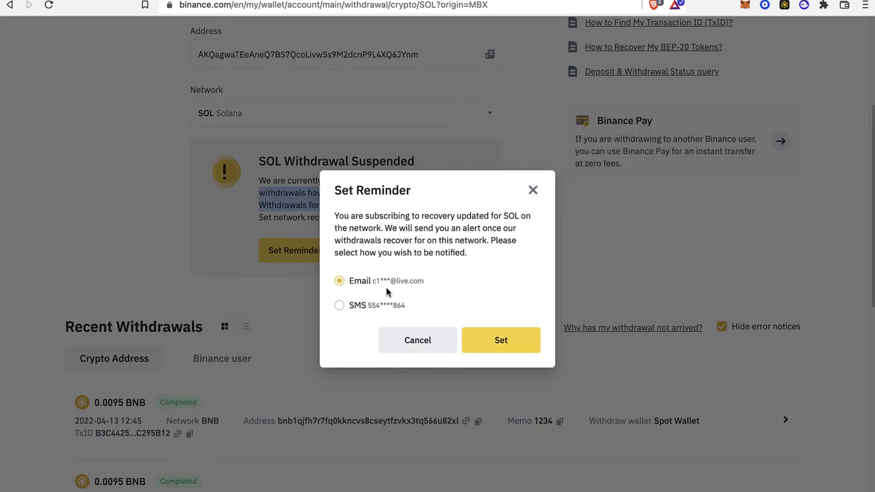
left_click(403, 307)
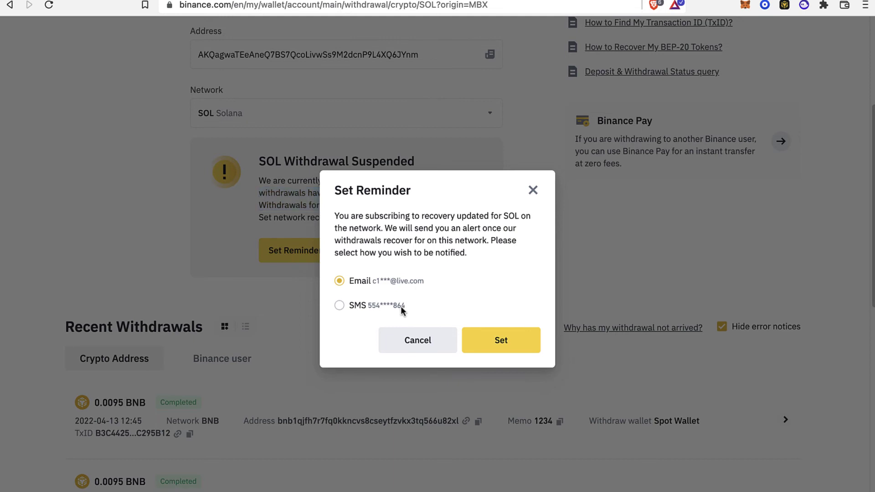
left_click(517, 352)
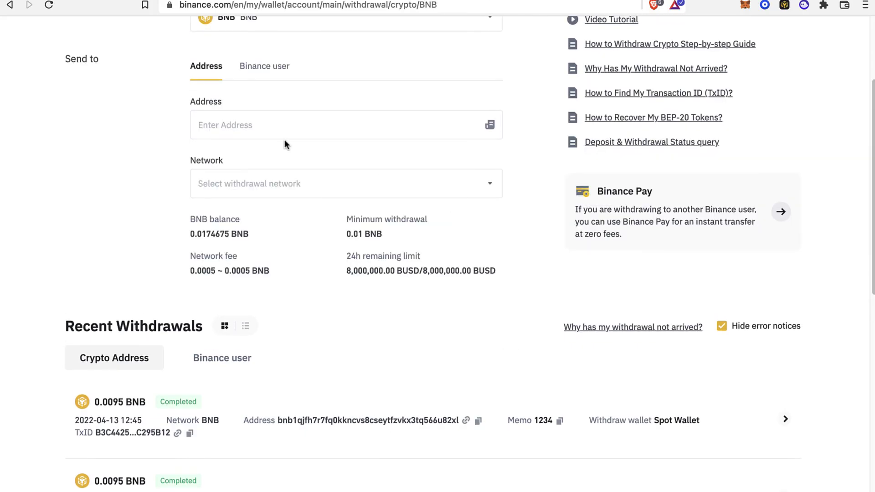
Paste the 0x BSC address so the network auto-matches BNB Smart Chain (BEP20).
left_click(282, 132)
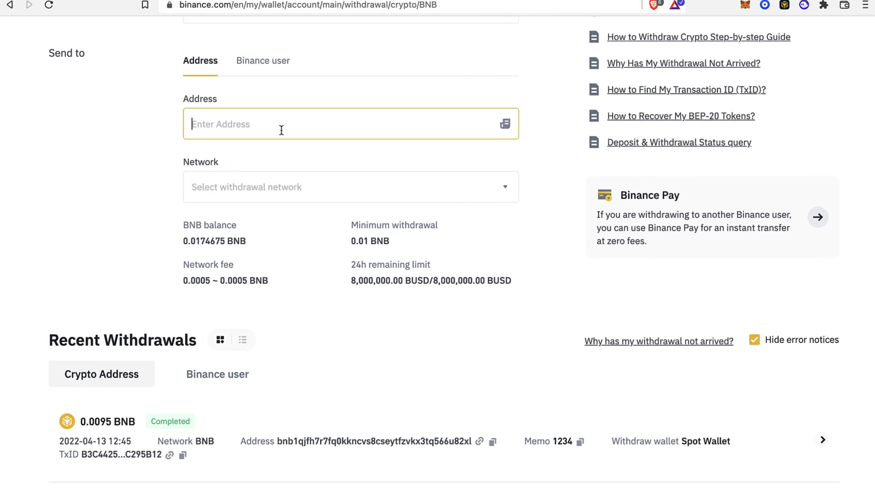
type("0xB08D1A2E0137350E680BDcC0D35c10A9B439cCe4")
scroll(364, 192, "down", 2)
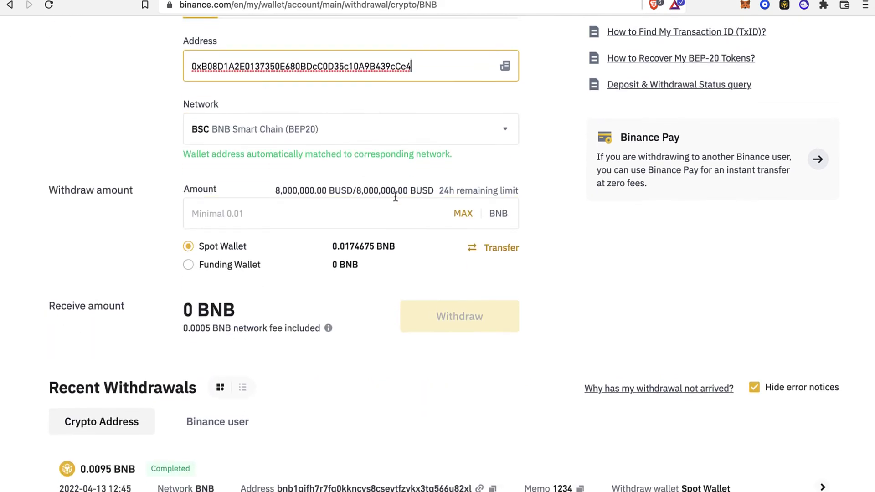
scroll(291, 198, "up", 2)
scroll(294, 200, "up", 2)
scroll(319, 218, "down", 2)
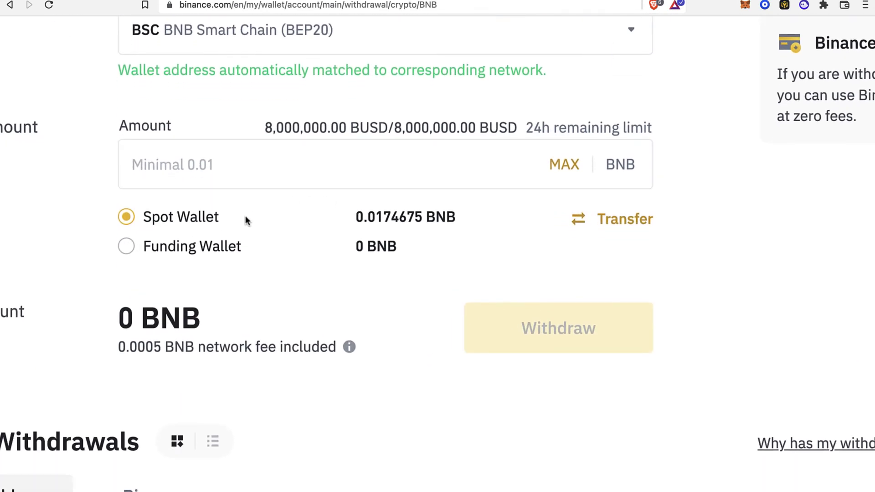
left_click_drag(154, 224, 221, 221)
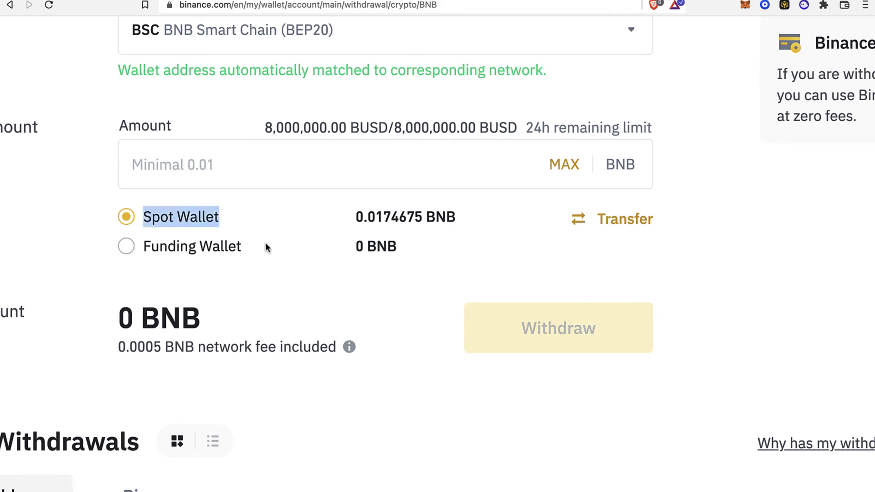
left_click_drag(266, 248, 163, 248)
Scroll to Recent Withdrawals, listing completed 0.0095 BNB and 9.2 USDT withdrawals.
scroll(259, 214, "down", 3)
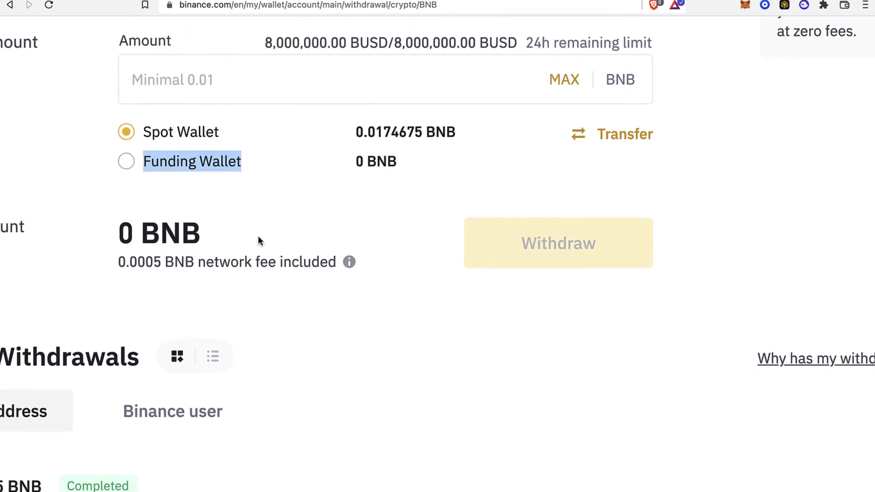
scroll(563, 294, "right", 2)
scroll(539, 250, "up", 2, "ctrl")
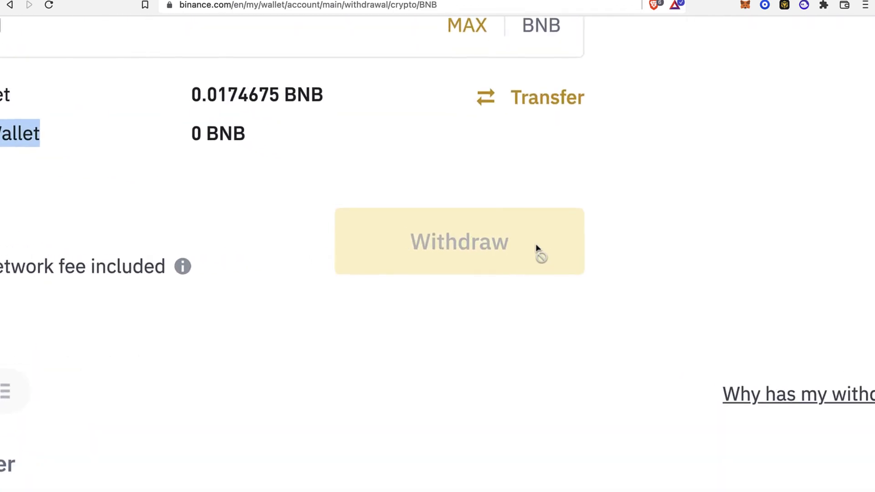
scroll(537, 253, "up", 2, "ctrl")
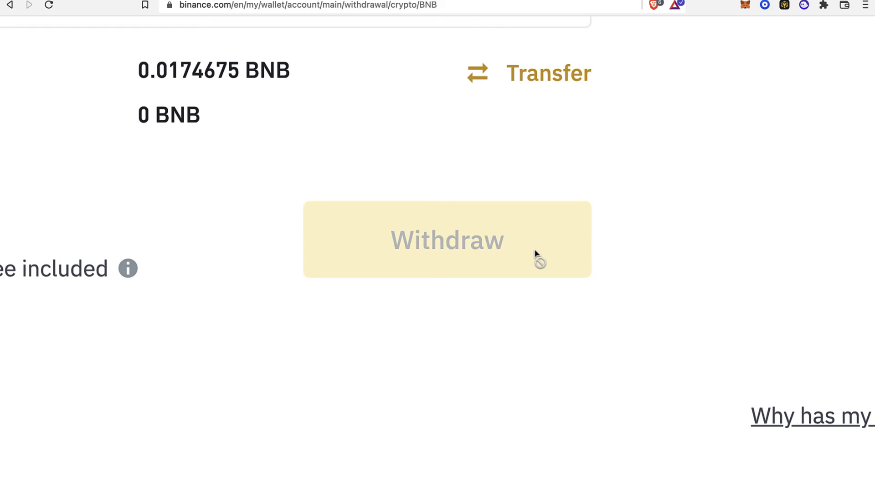
scroll(538, 254, "down", 4, "ctrl")
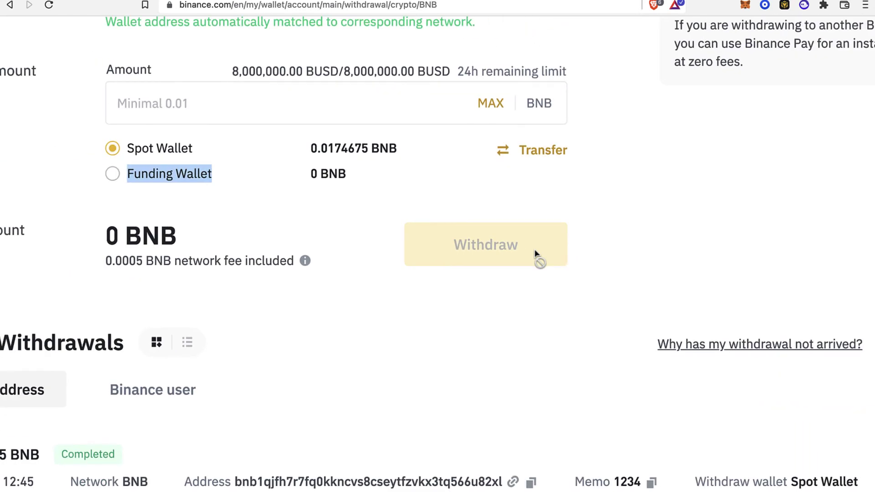
scroll(502, 269, "down", 1)
scroll(466, 282, "left", 2)
scroll(465, 285, "left", 2)
scroll(464, 286, "down", 3)
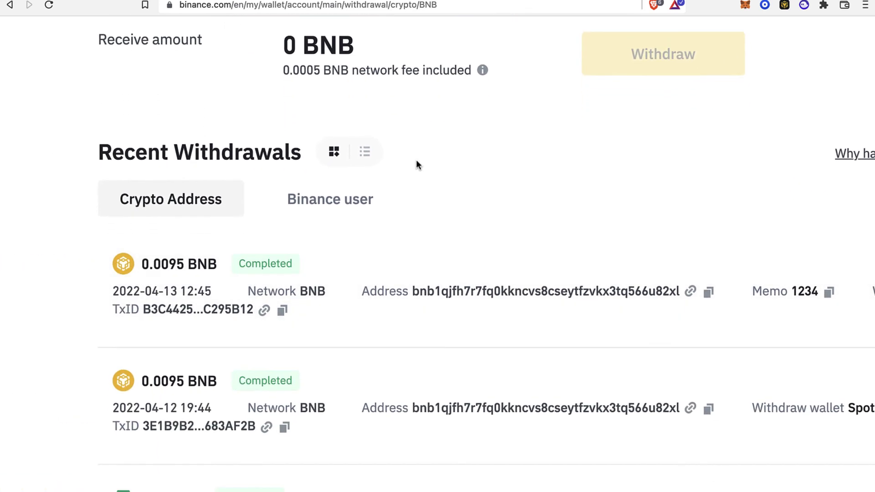
left_click_drag(304, 123, 151, 141)
scroll(265, 285, "down", 5)
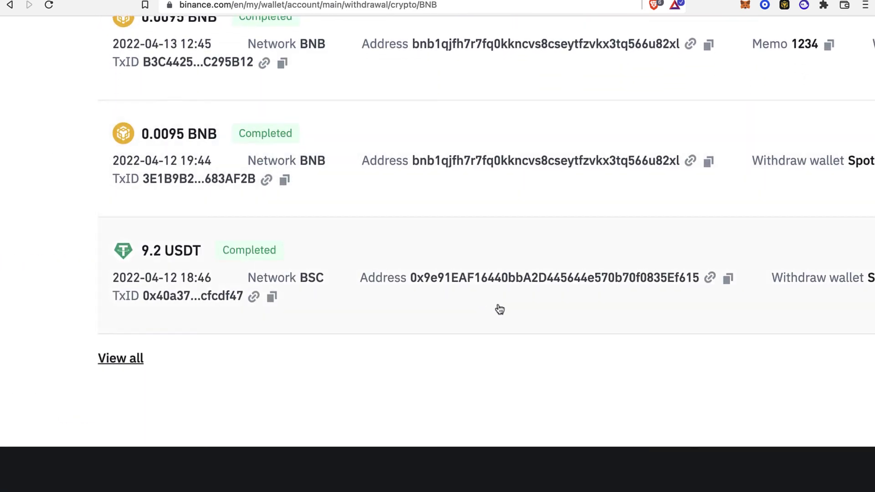
Search Phantom's token list for 'sol', then return to the overview showing 0.00017 SOL.
left_click(804, 6)
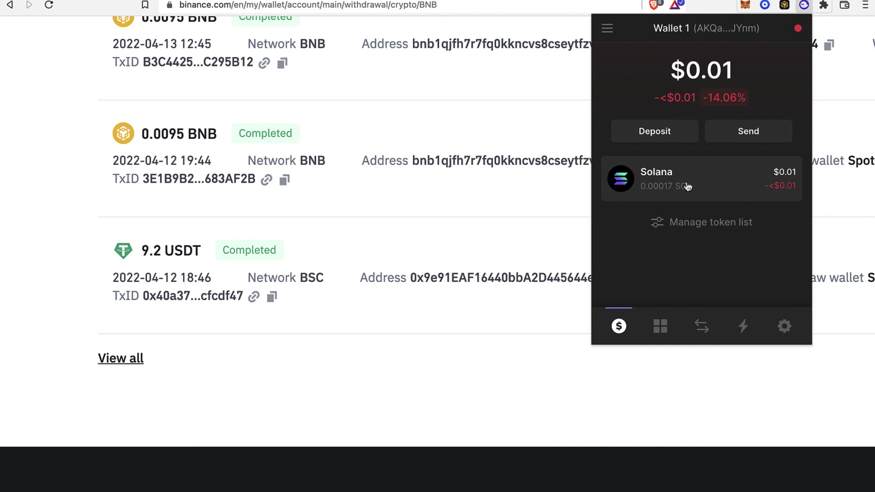
left_click(690, 223)
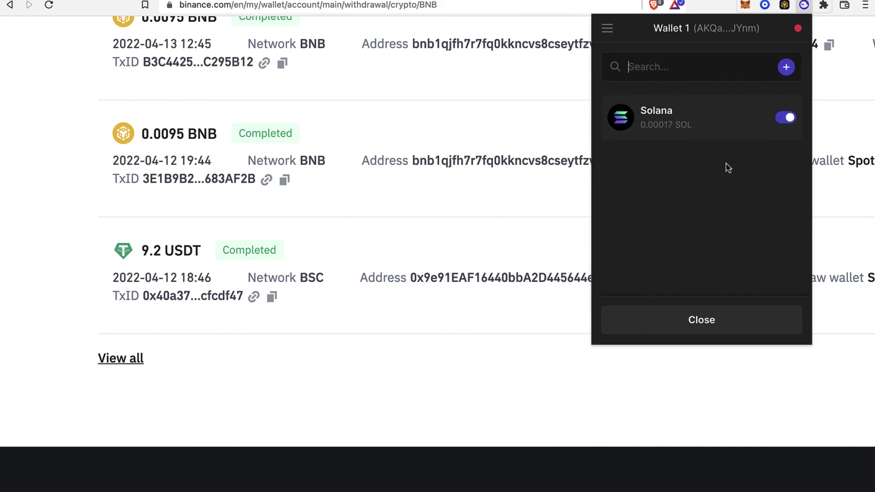
type("sol")
left_click(725, 331)
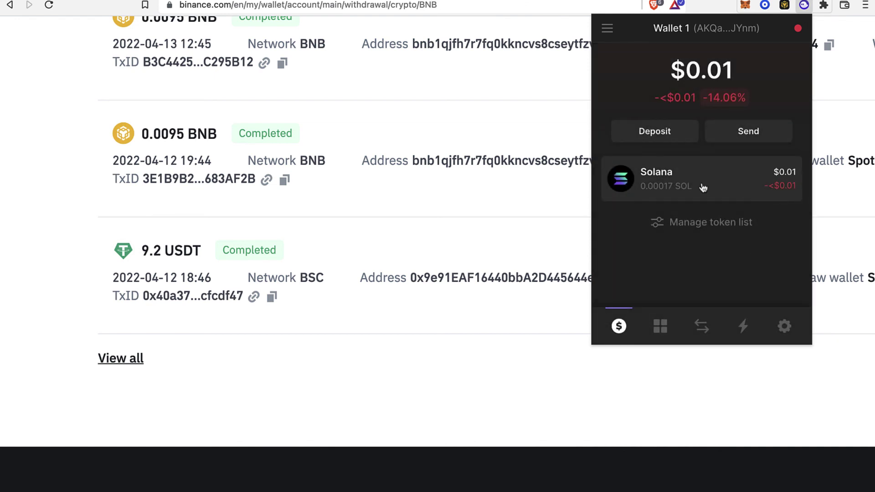